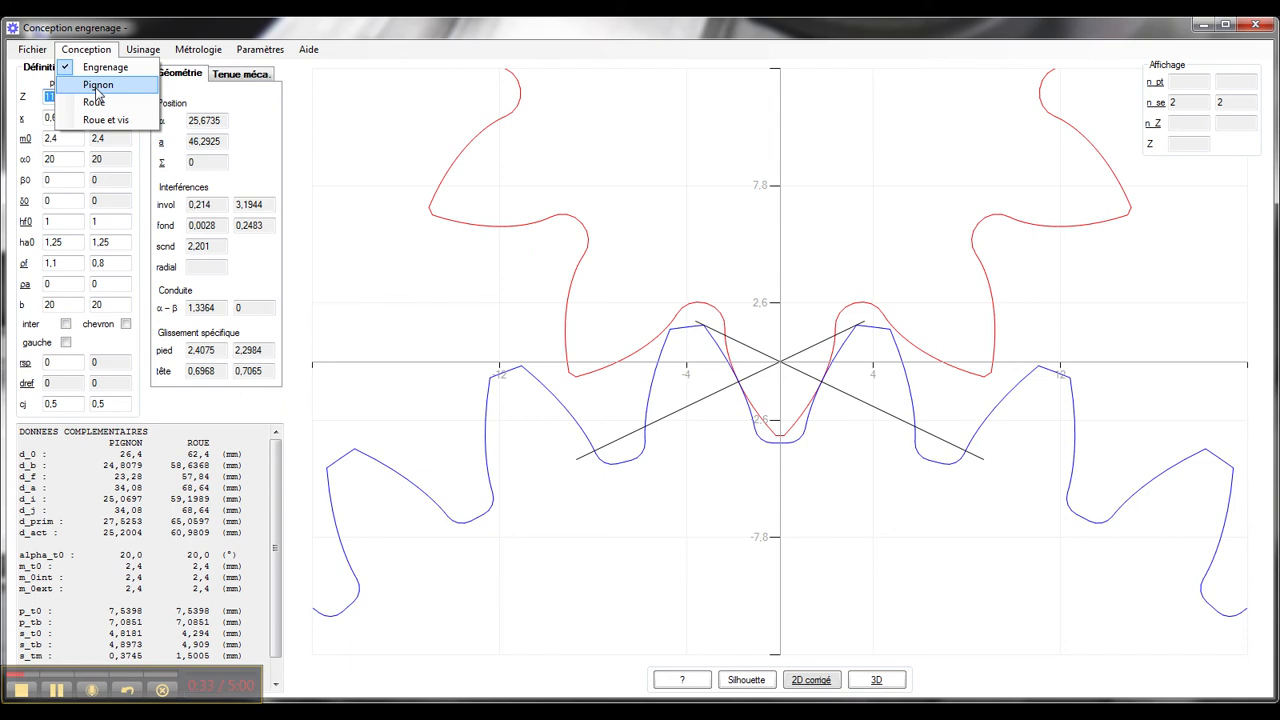
Switch to the pinion (Pignon) design, display its profile correction graph and set the profile bombé to 0,2
{"action": "left_click", "coordinate": [97, 89]}
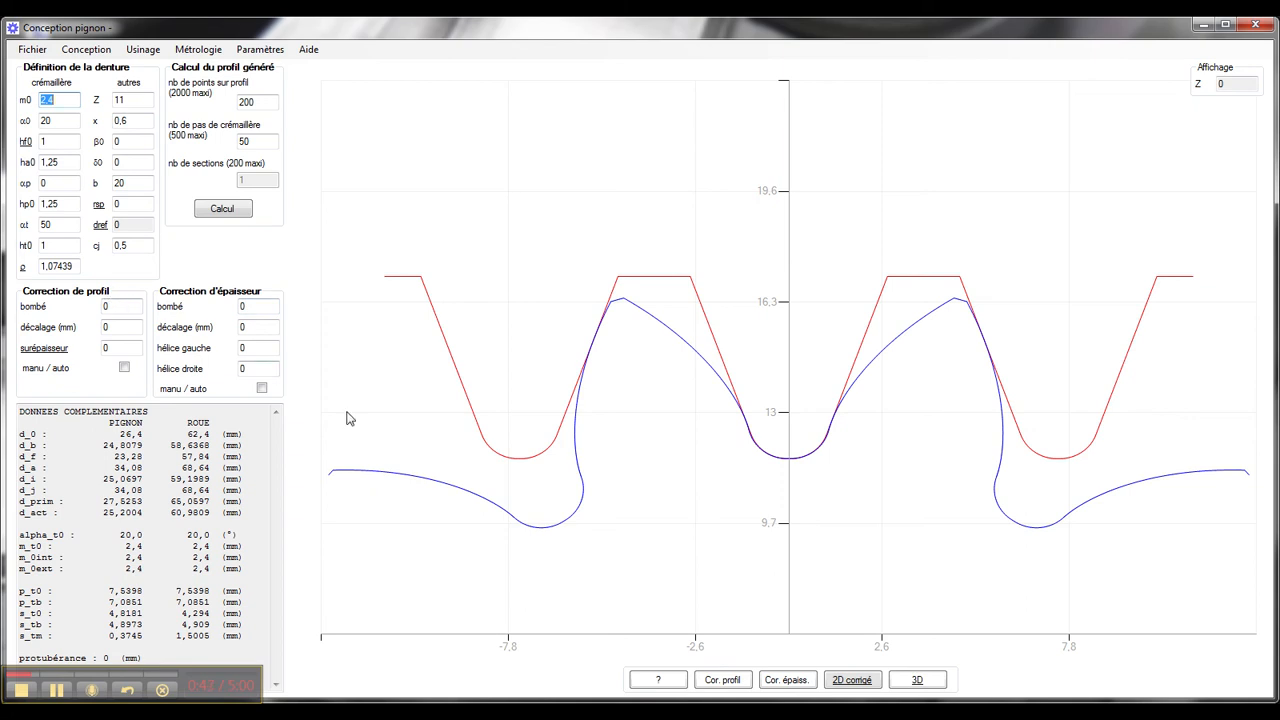
{"action": "left_click", "coordinate": [722, 682]}
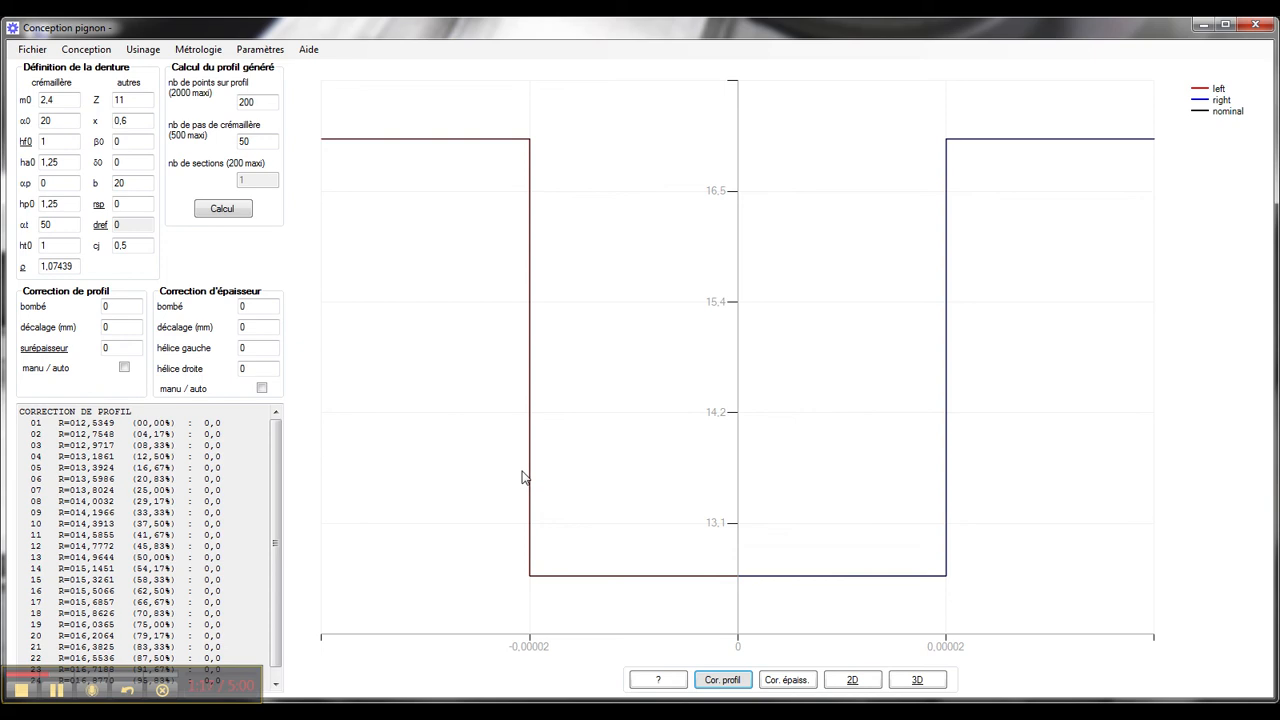
{"action": "left_click", "coordinate": [114, 306]}
{"action": "type", "text": ",2"}
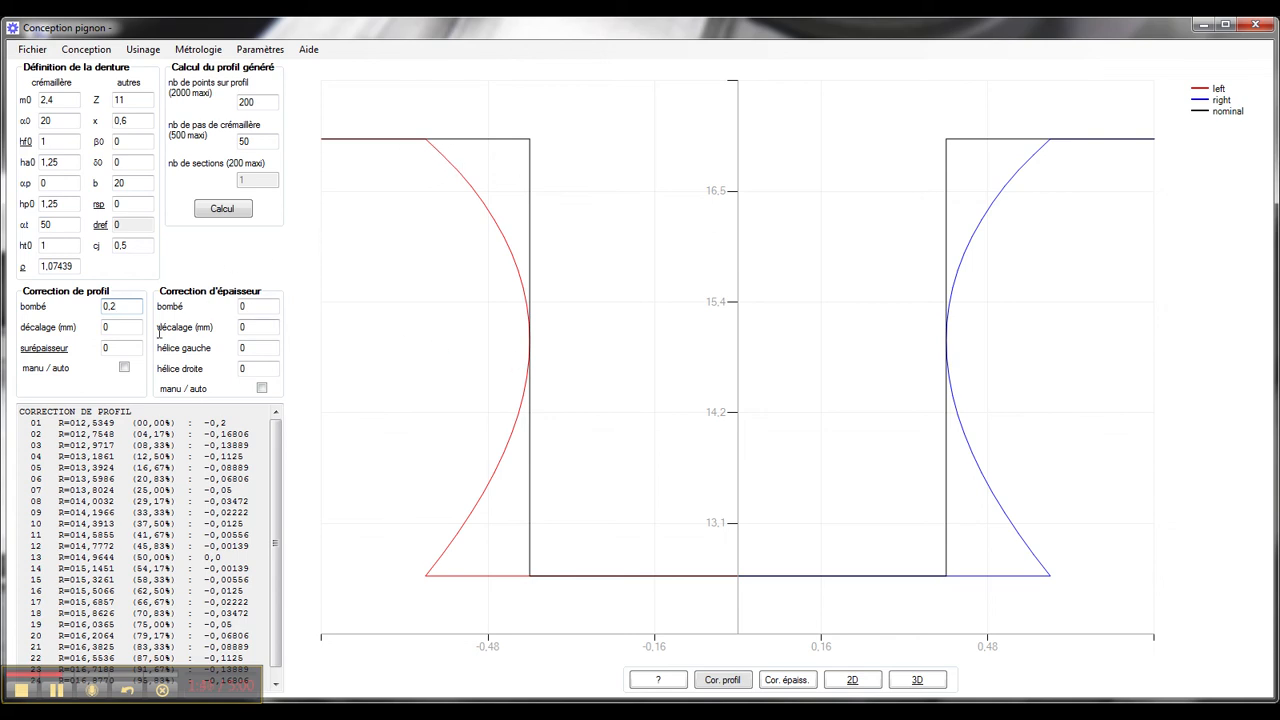
Set the profile correction's décalage to 0,7 mm and its surépaisseur to 0,3
{"action": "left_click", "coordinate": [106, 327]}
{"action": "double_click", "coordinate": [116, 327]}
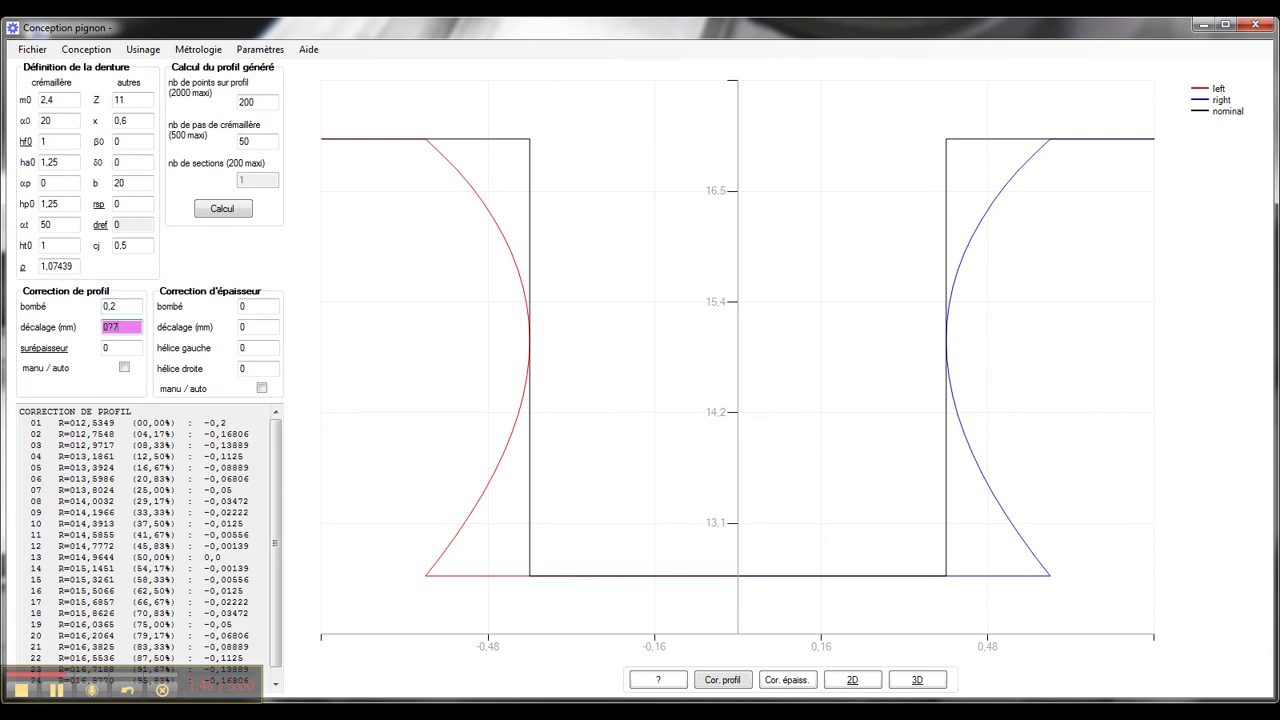
{"action": "type", "text": "0,7"}
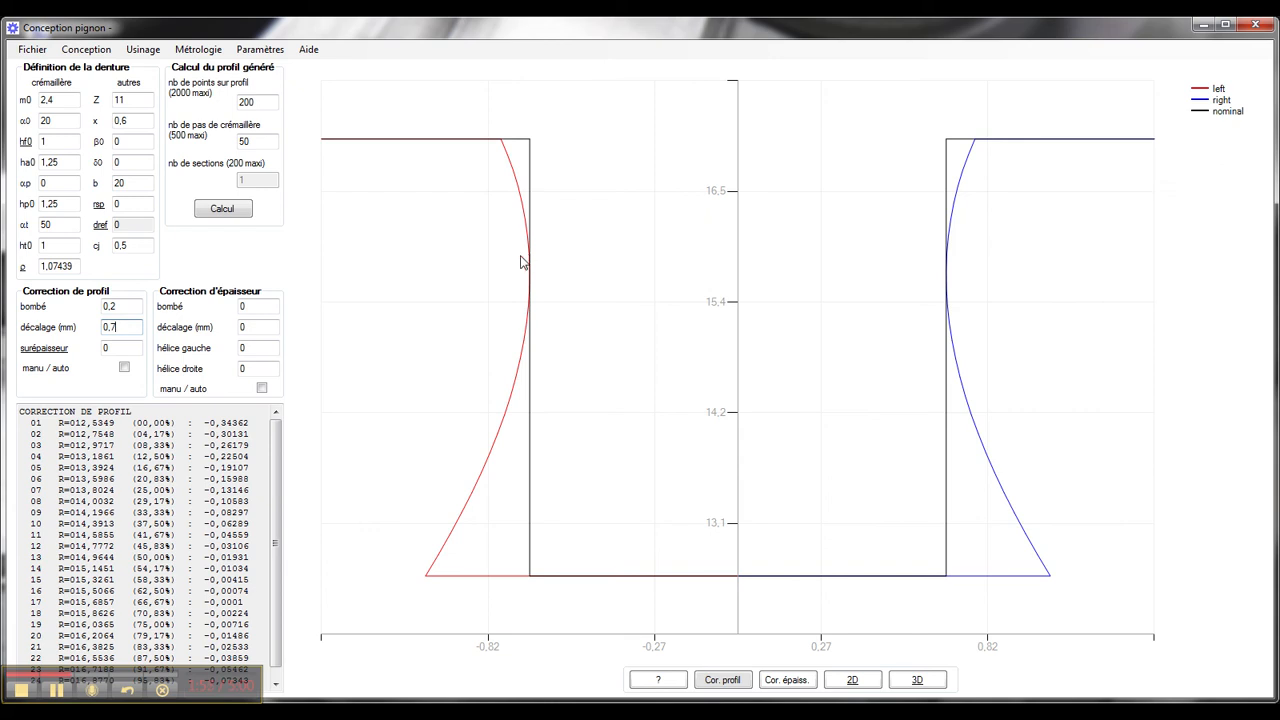
{"action": "left_click", "coordinate": [112, 348]}
{"action": "type", "text": ",3"}
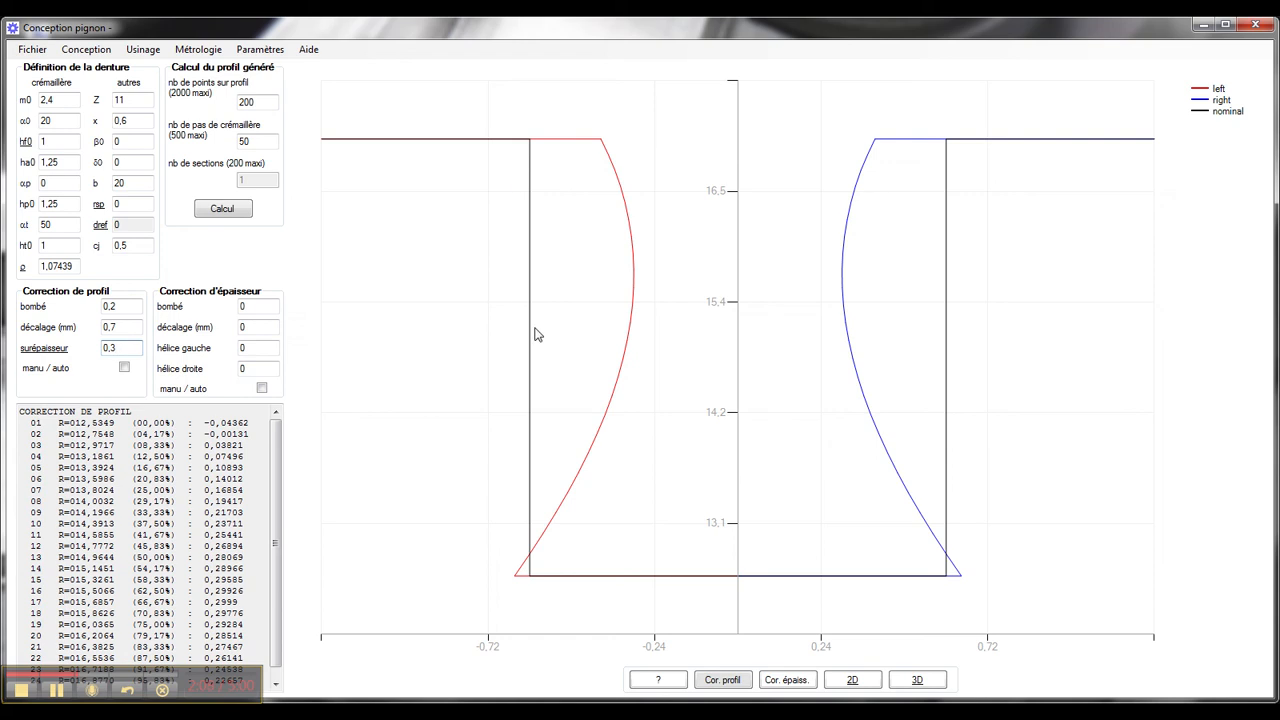
Compare the pinion's nominal and corrected tooth profiles in the 2D view
{"action": "left_click", "coordinate": [853, 680]}
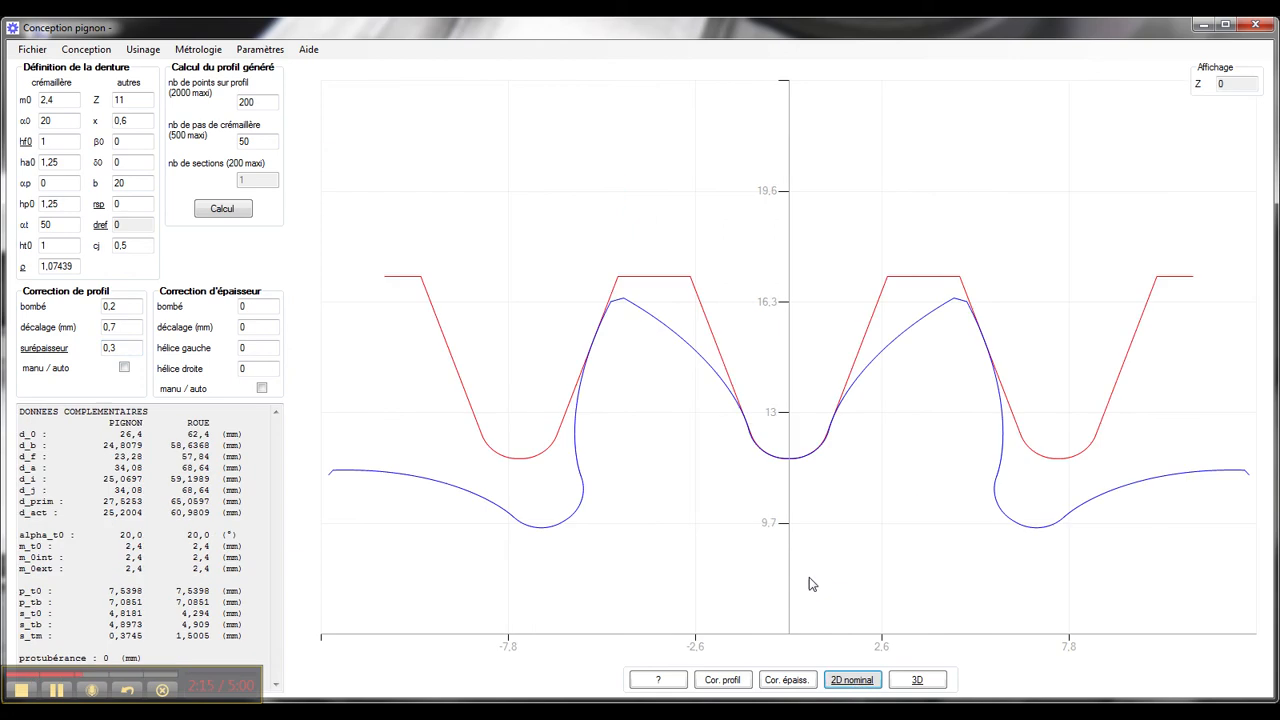
{"action": "left_click", "coordinate": [854, 682]}
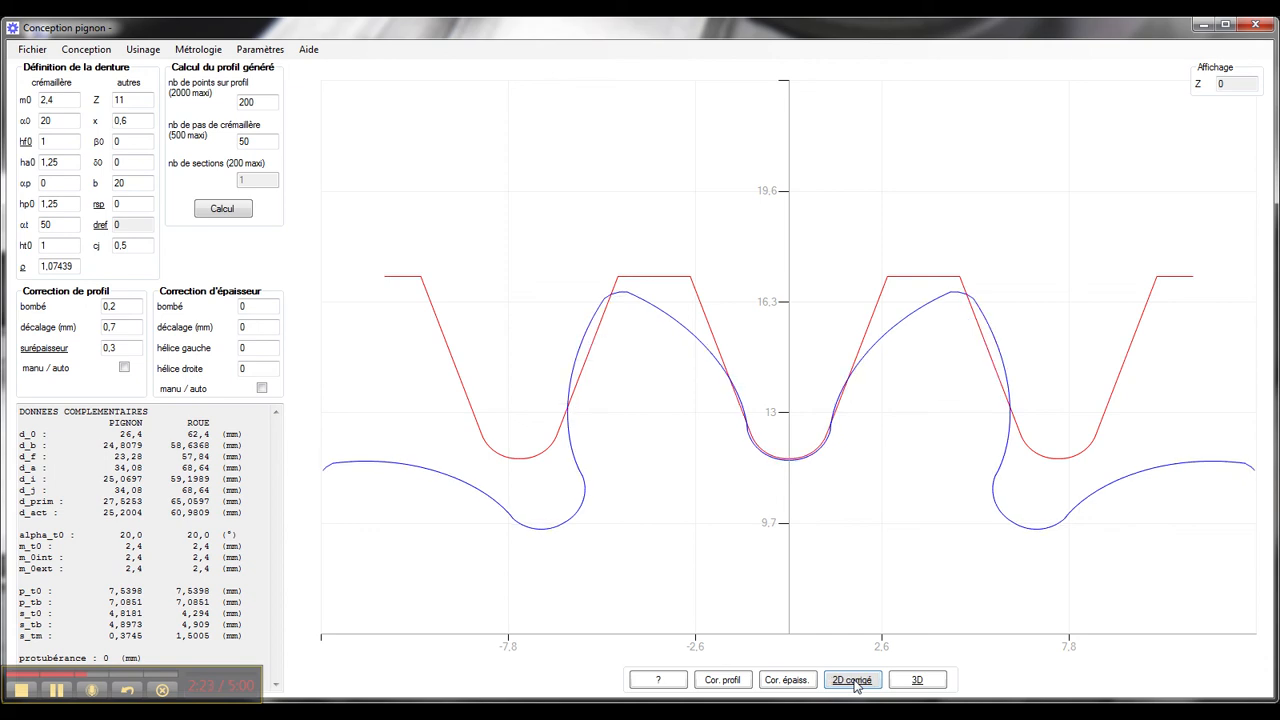
{"action": "left_click", "coordinate": [846, 684]}
{"action": "left_click", "coordinate": [846, 684]}
{"action": "left_click", "coordinate": [845, 682]}
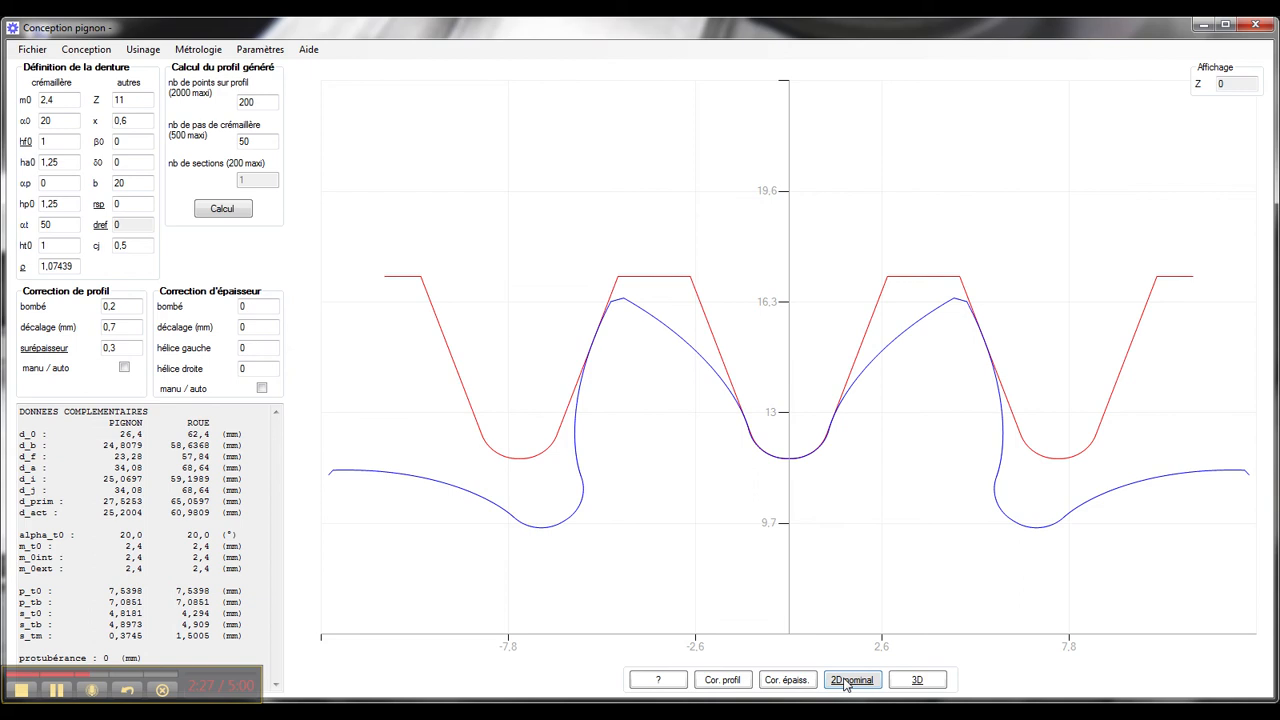
{"action": "left_click", "coordinate": [845, 682]}
{"action": "left_click", "coordinate": [846, 684]}
{"action": "left_click", "coordinate": [846, 684]}
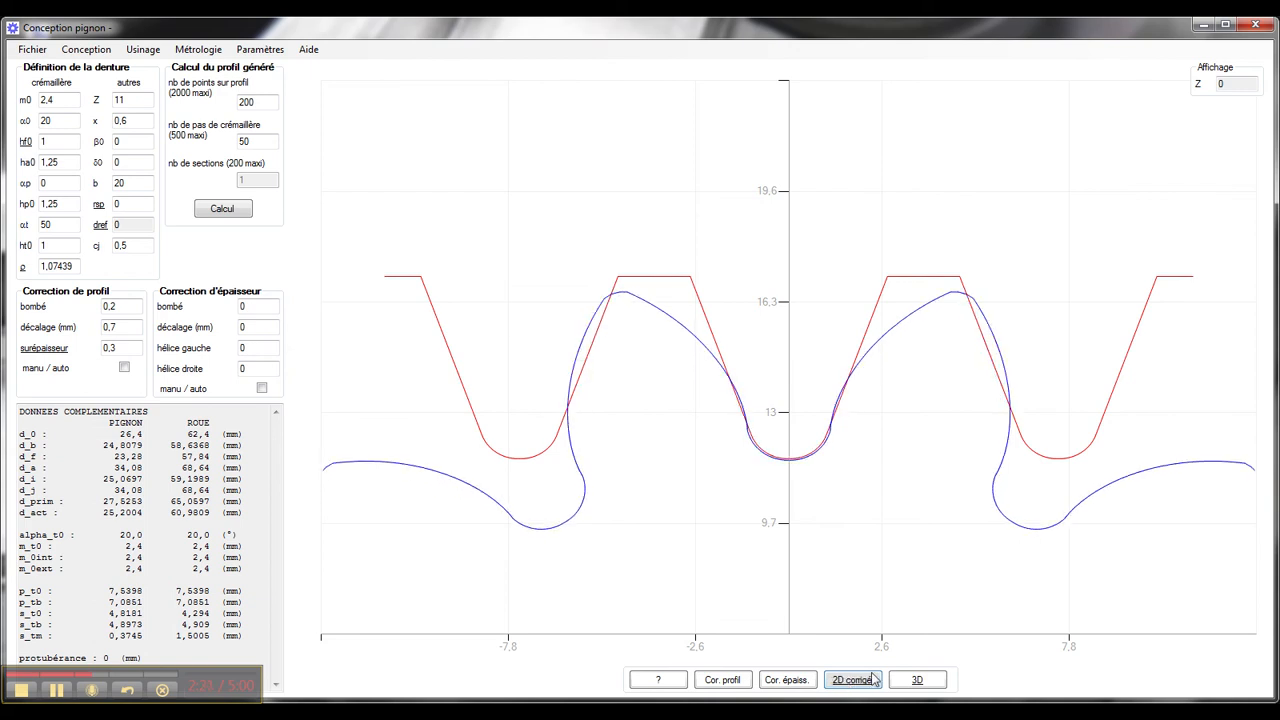
View the pinion in 3D up close and compare its nominal and corrected shapes
{"action": "left_click", "coordinate": [917, 682]}
{"action": "left_click_drag", "start_coordinate": [841, 233], "coordinate": [799, 343]}
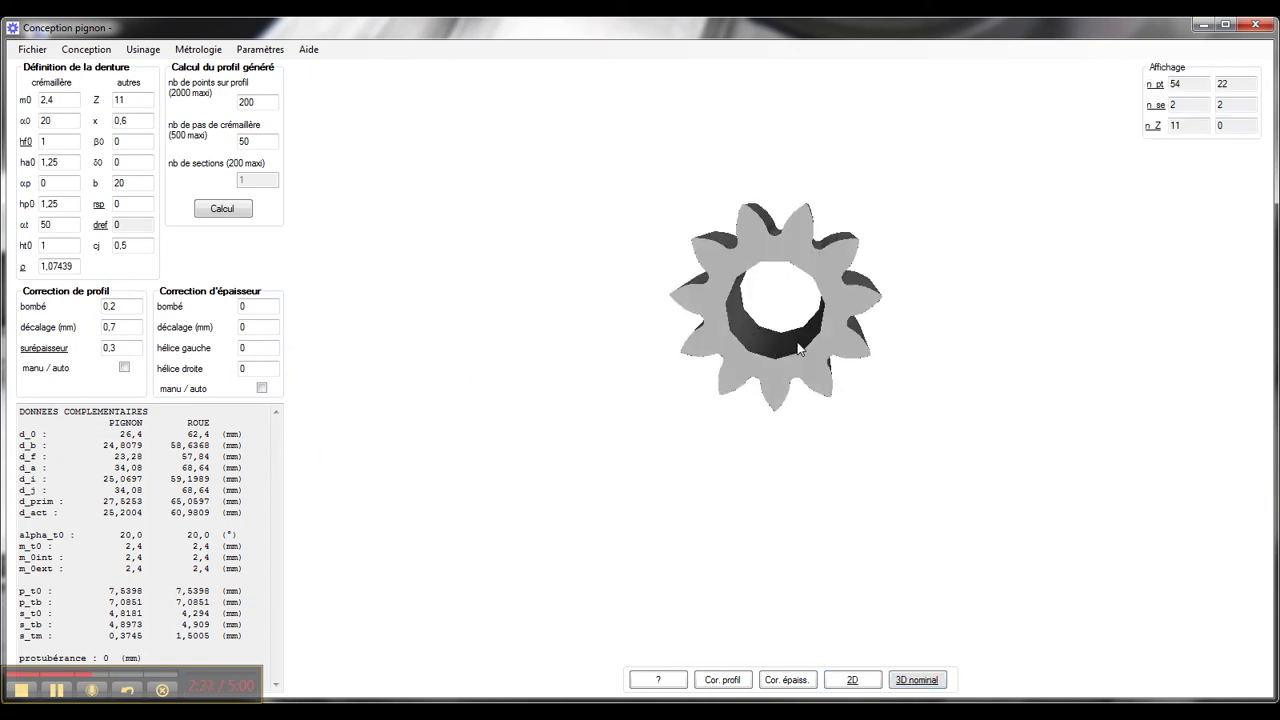
{"action": "right_click_drag", "start_coordinate": [781, 197], "coordinate": [769, 272]}
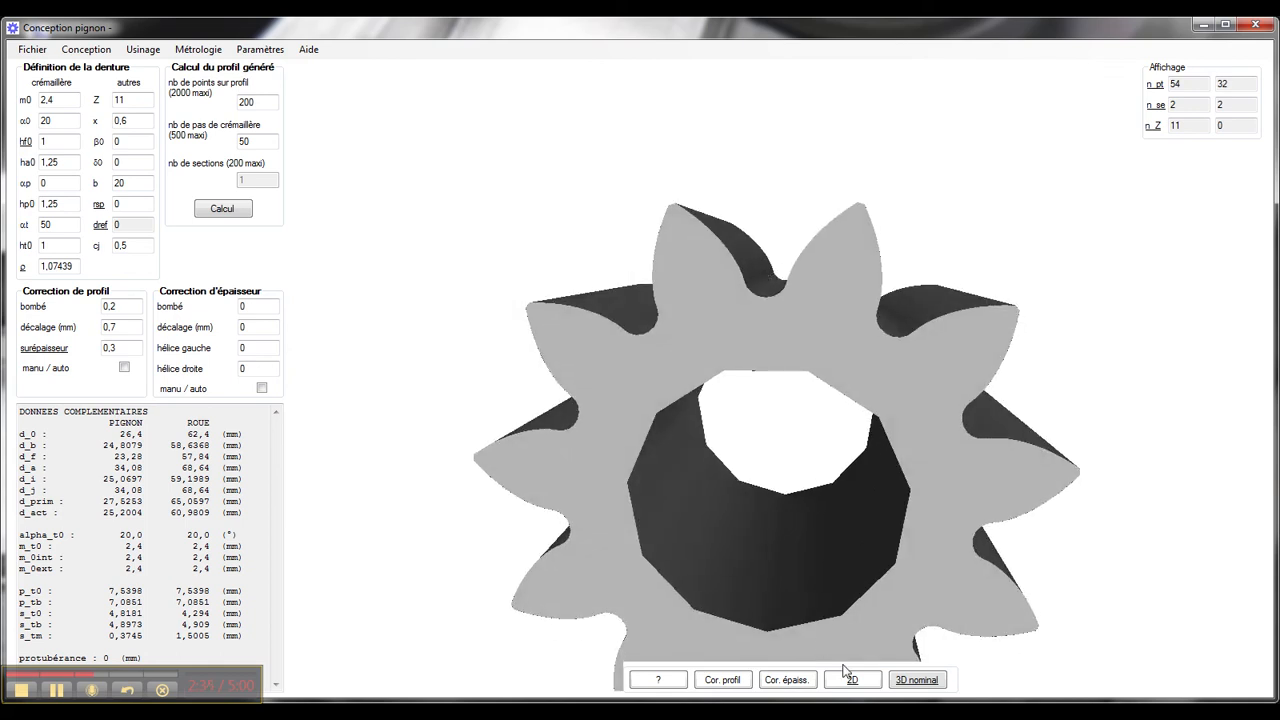
{"action": "left_click", "coordinate": [915, 682]}
{"action": "left_click", "coordinate": [912, 682]}
Return to the profile correction graph, enable manual correction and set the value at point 08 to 0
{"action": "left_click", "coordinate": [722, 680]}
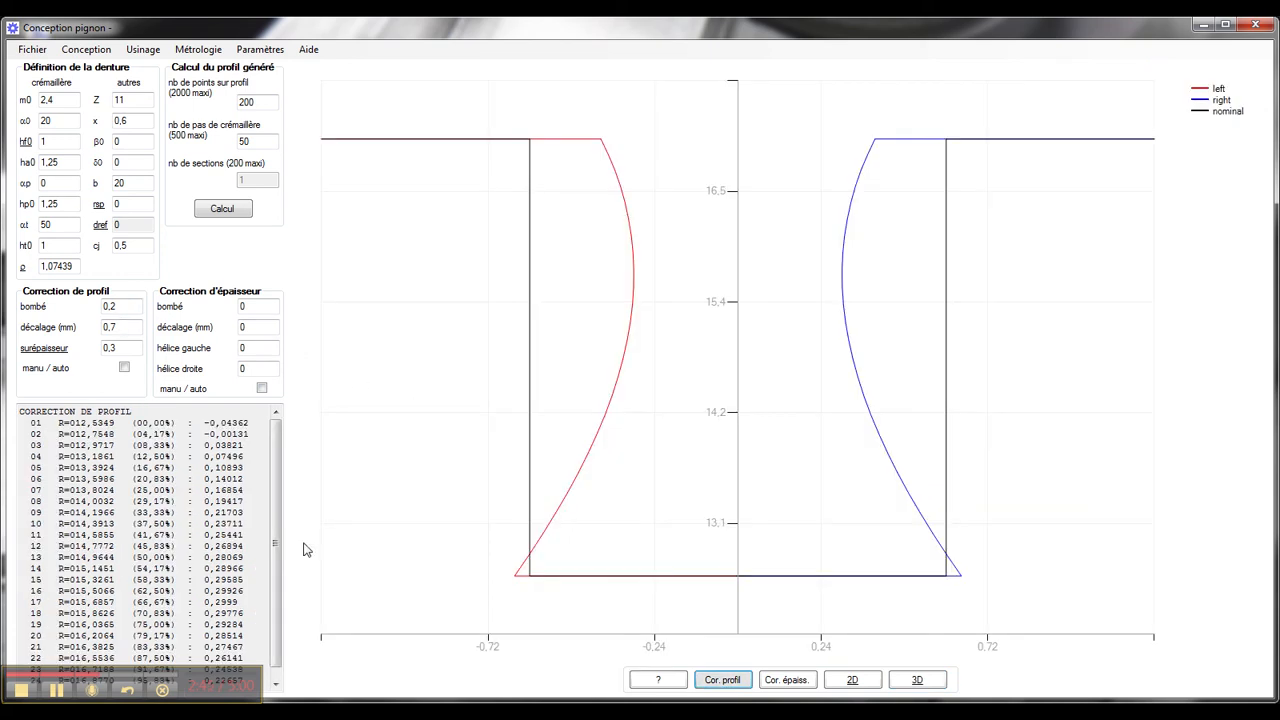
{"action": "left_click", "coordinate": [124, 367]}
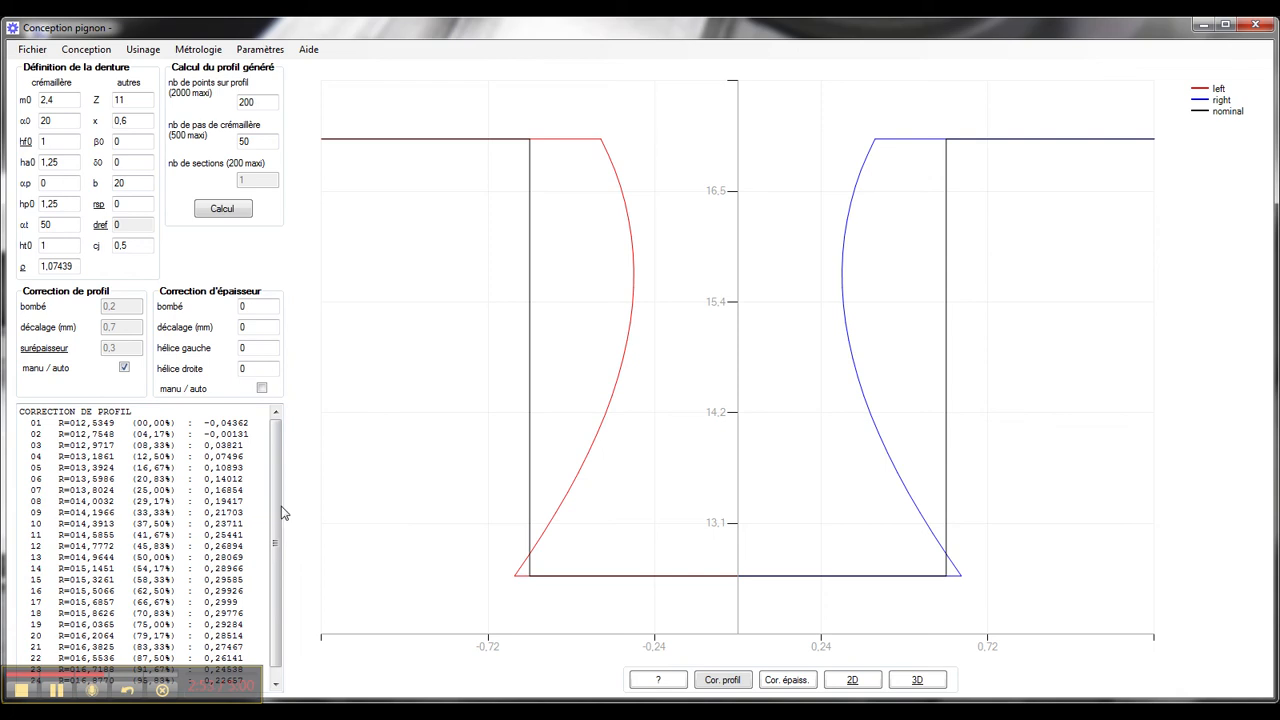
{"action": "scroll", "coordinate": [279, 520], "scroll_direction": "down", "scroll_amount": 1}
{"action": "scroll", "coordinate": [280, 528], "scroll_direction": "up", "scroll_amount": 1}
{"action": "left_click_drag", "start_coordinate": [204, 425], "coordinate": [252, 425]}
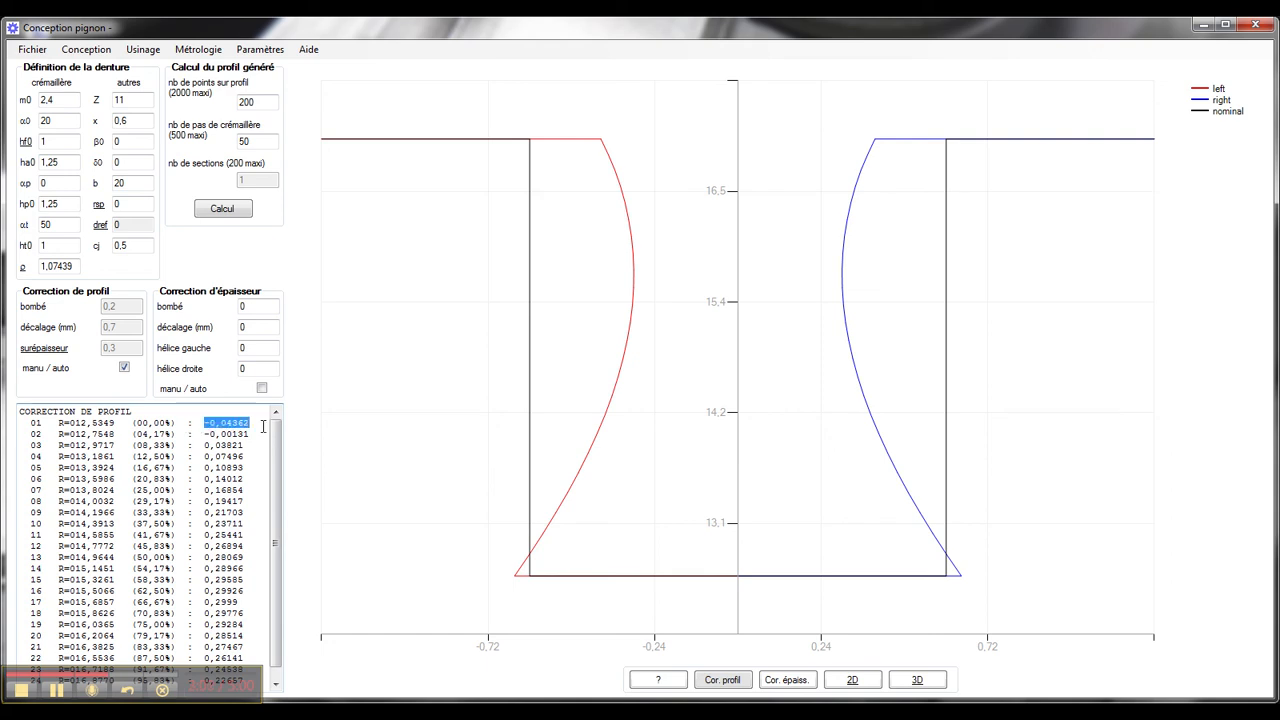
{"action": "scroll", "coordinate": [237, 491], "scroll_direction": "down", "scroll_amount": 1}
{"action": "left_click_drag", "start_coordinate": [204, 491], "coordinate": [244, 491]}
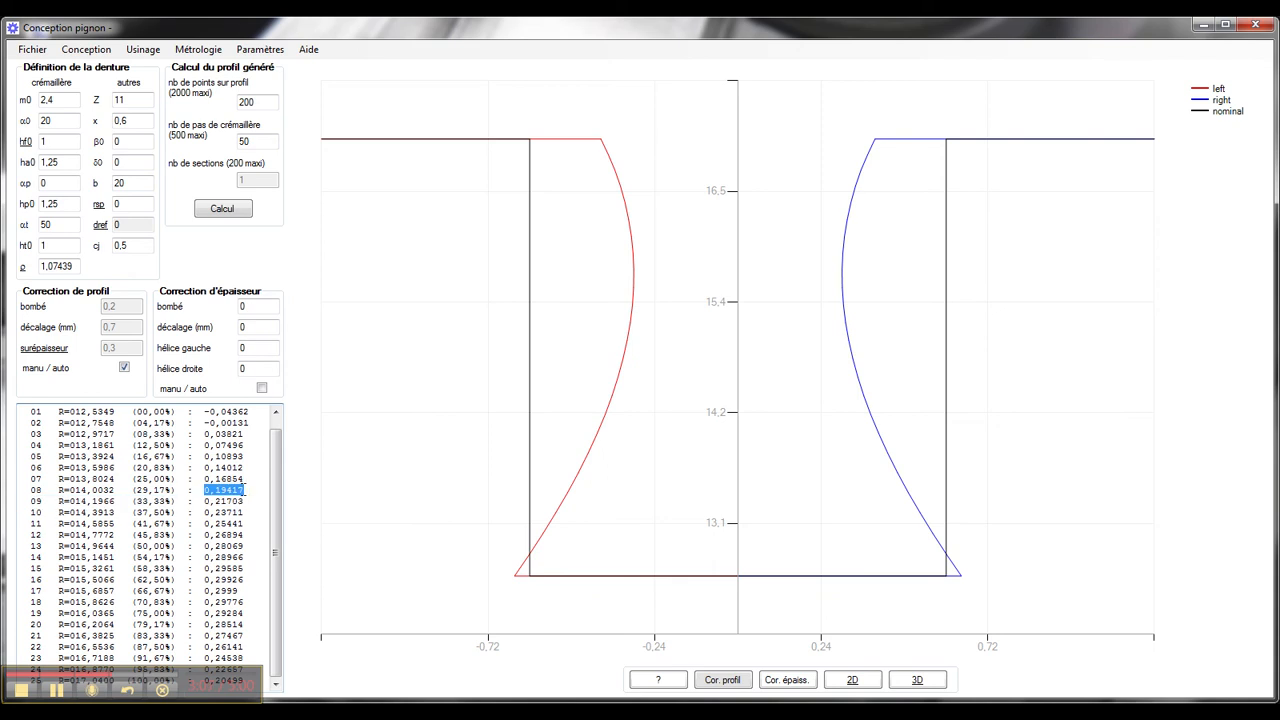
{"action": "type", "text": "0"}
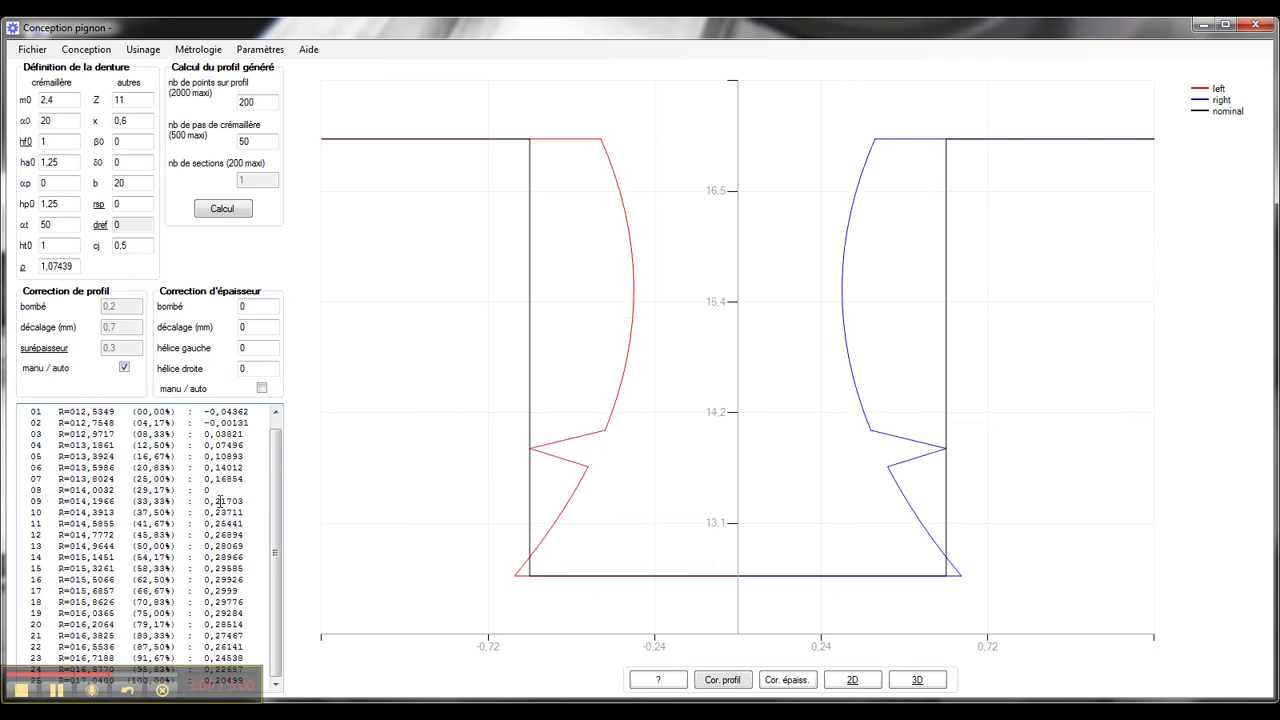
Set the profile correction values at points 09 and 10 to 0 and delete the lines for points 12 to 14
{"action": "left_click_drag", "start_coordinate": [204, 501], "coordinate": [250, 513]}
{"action": "type", "text": "0"}
{"action": "left_click", "coordinate": [236, 513]}
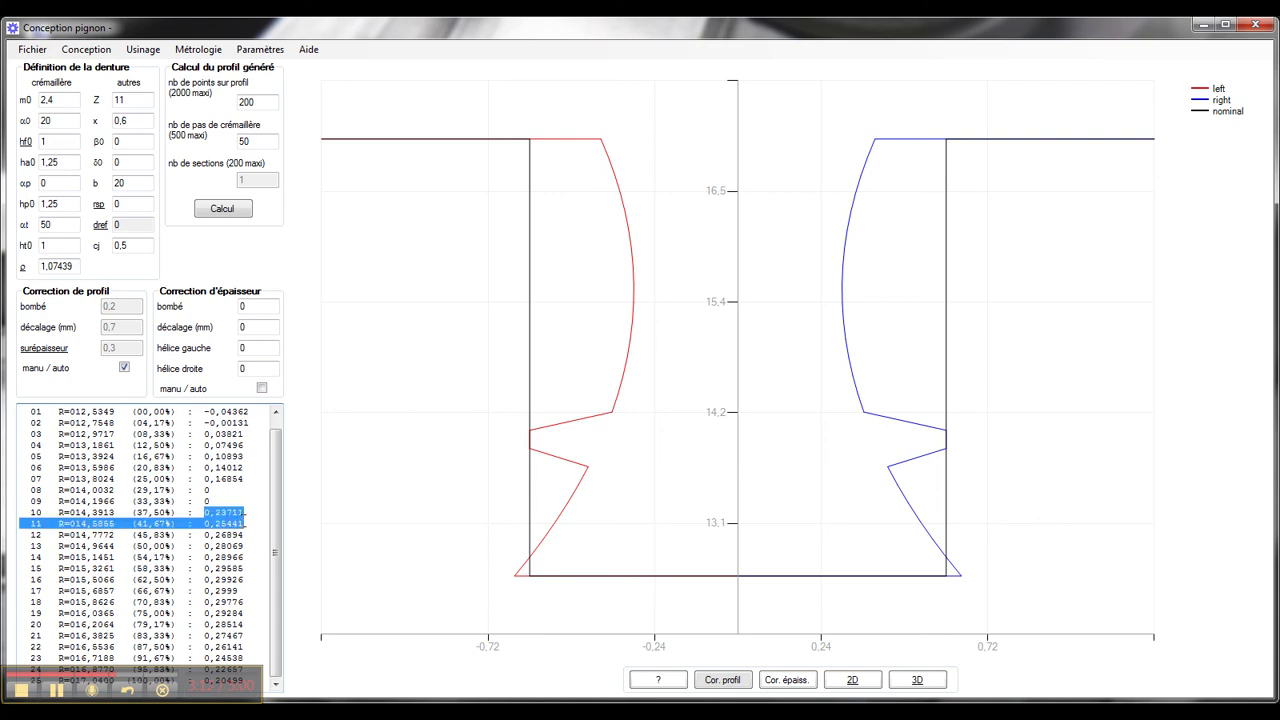
{"action": "type", "text": "0"}
{"action": "left_click_drag", "start_coordinate": [21, 532], "coordinate": [43, 568]}
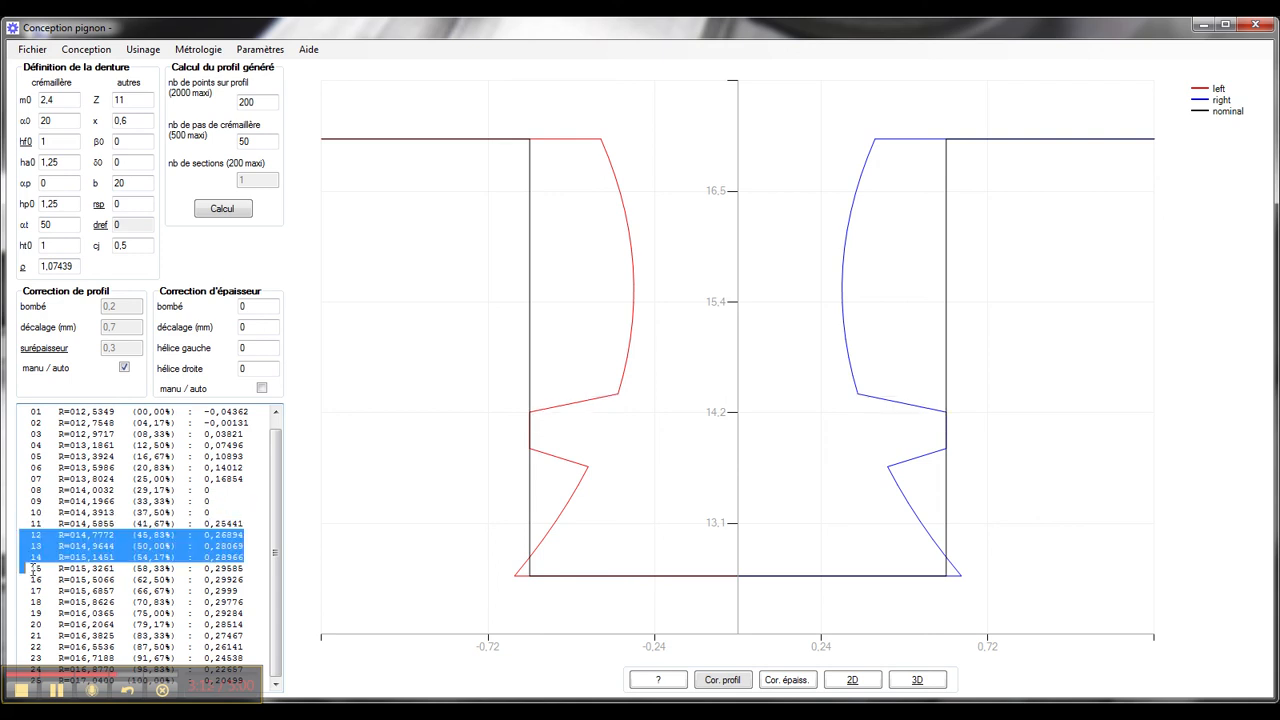
{"action": "key", "text": "Delete"}
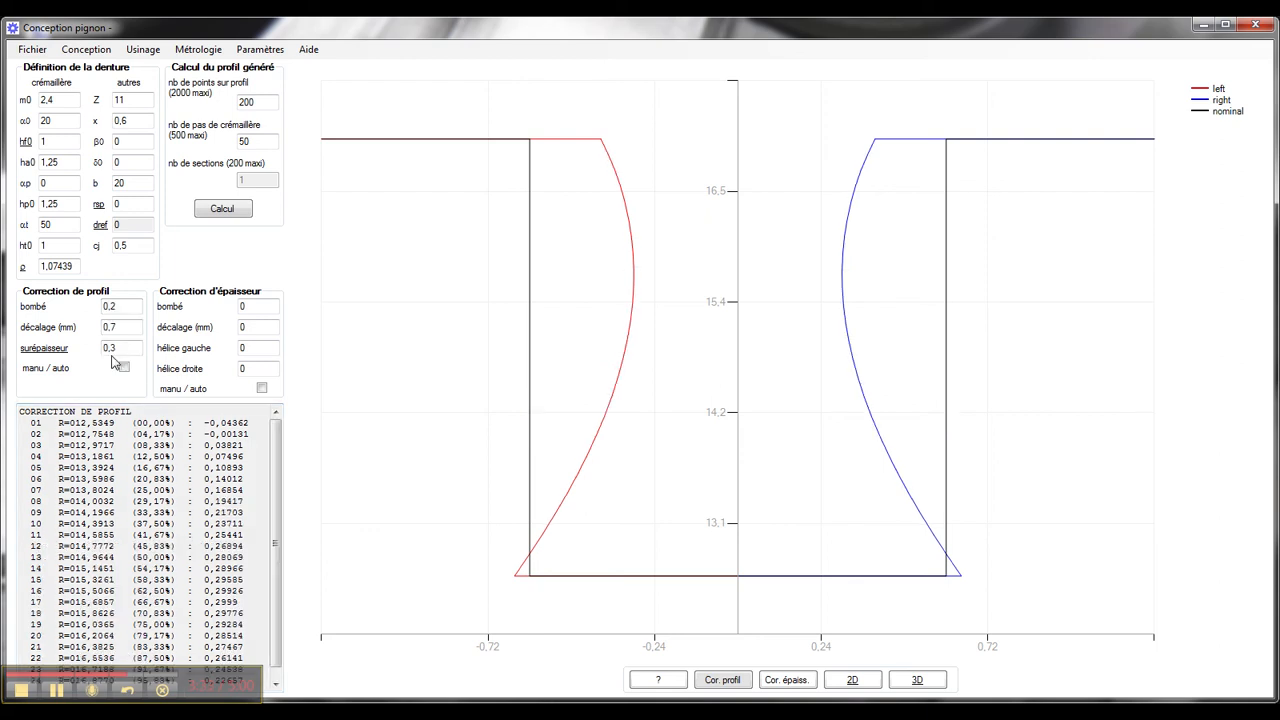
Clear the surépaisseur, décalage and bombé values of the profile correction
{"action": "left_click_drag", "start_coordinate": [118, 349], "coordinate": [86, 349]}
{"action": "key", "text": "BackSpace"}
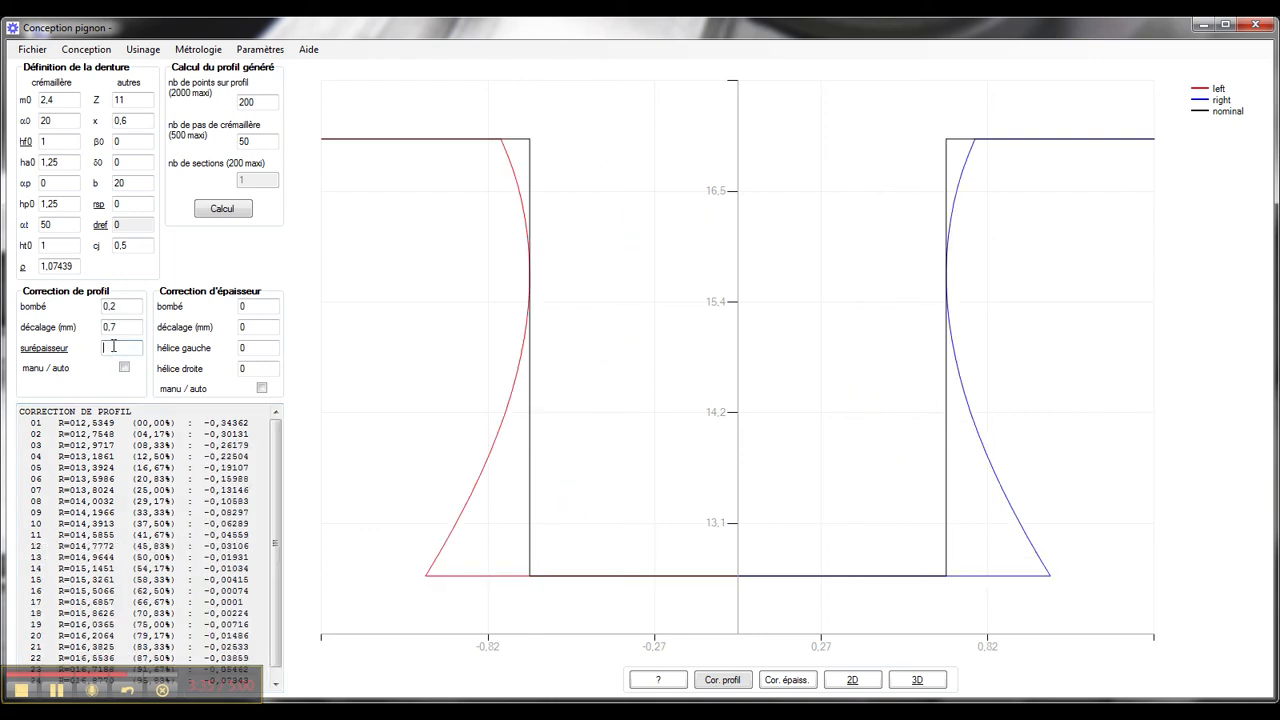
{"action": "key", "text": "BackSpace"}
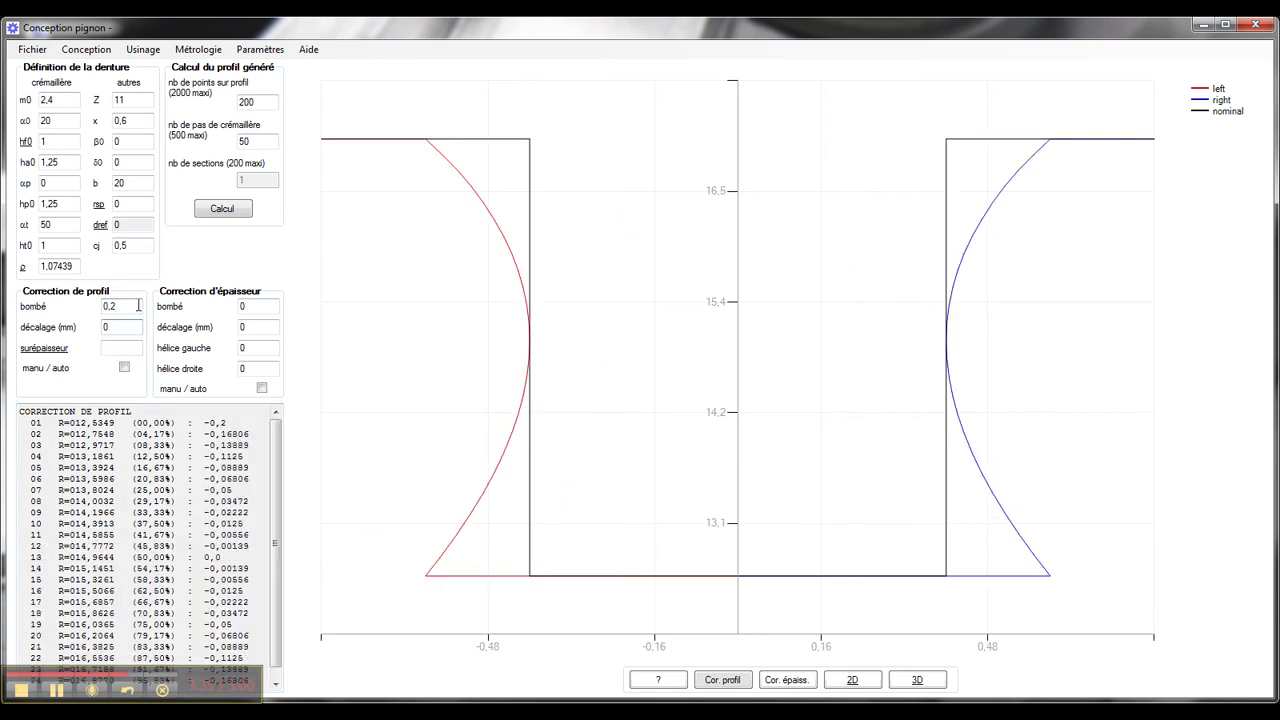
{"action": "key", "text": "BackSpace"}
{"action": "key", "text": "BackSpace"}
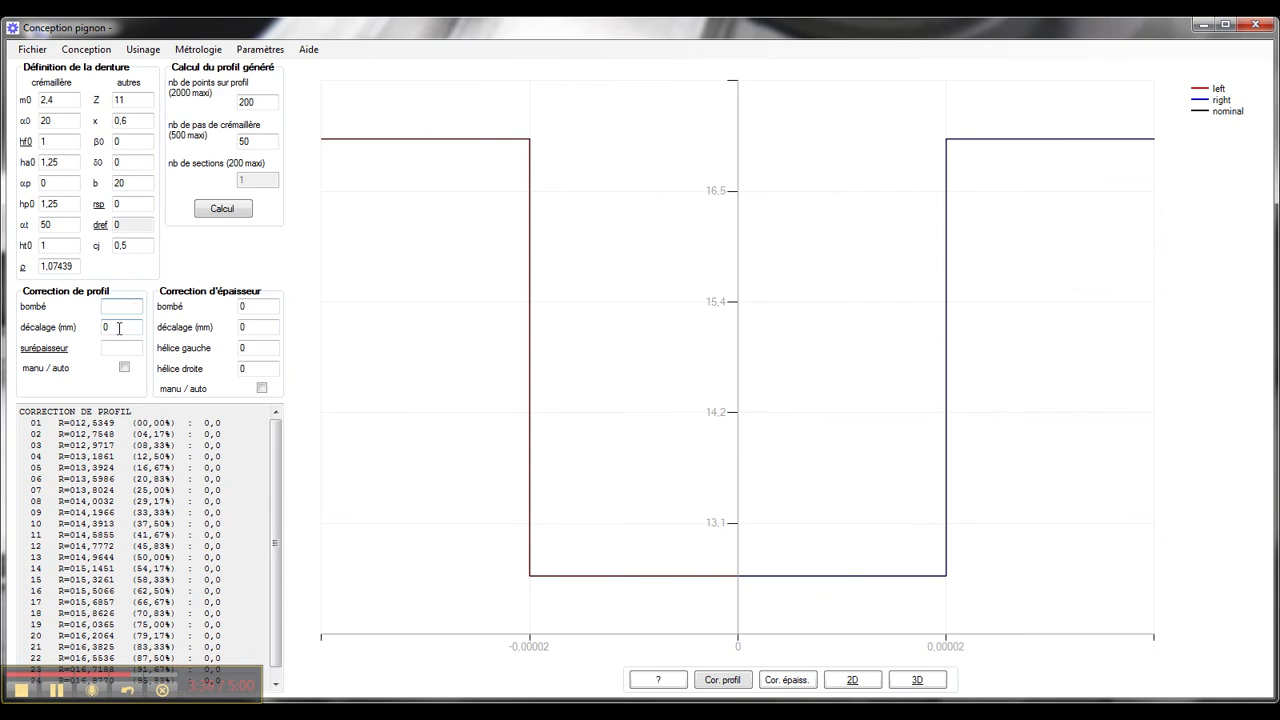
{"action": "left_click", "coordinate": [119, 328]}
{"action": "key", "text": "BackSpace"}
Display the thickness correction graph and set its bombé to 0,2, décalage to 2 mm and hélice gauche to 1
{"action": "left_click", "coordinate": [775, 681]}
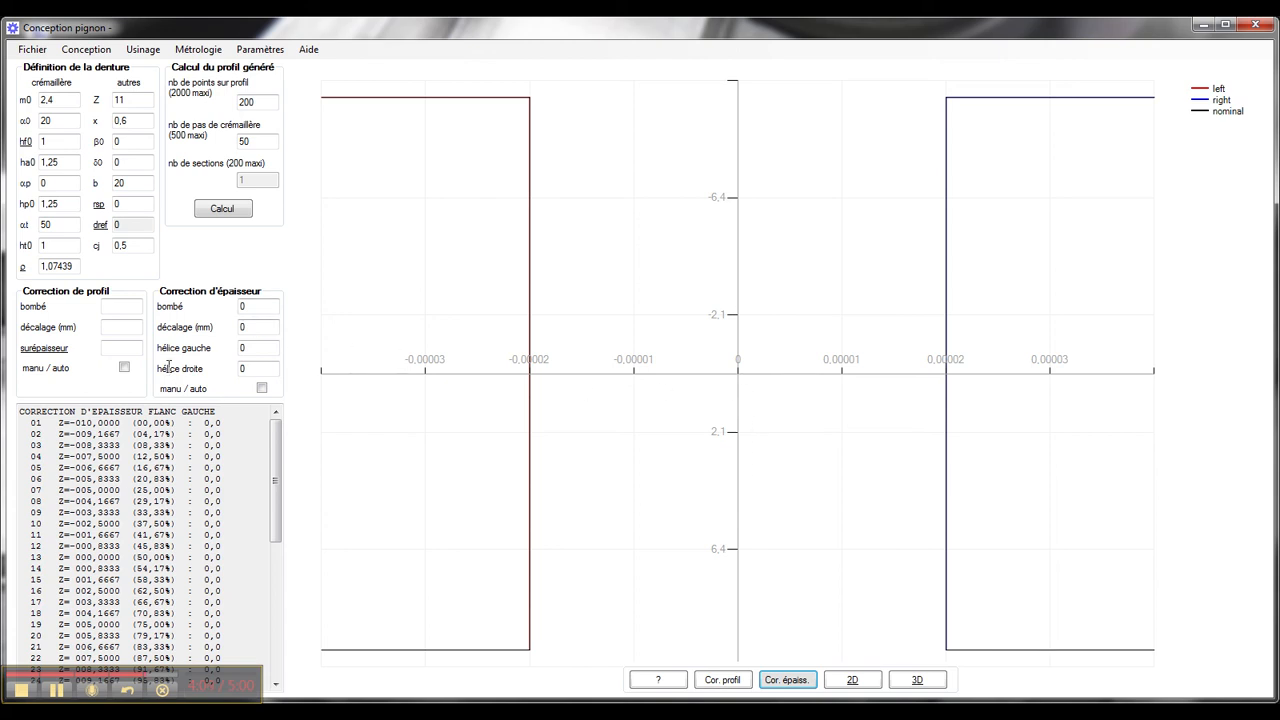
{"action": "left_click", "coordinate": [262, 307]}
{"action": "type", "text": ",2"}
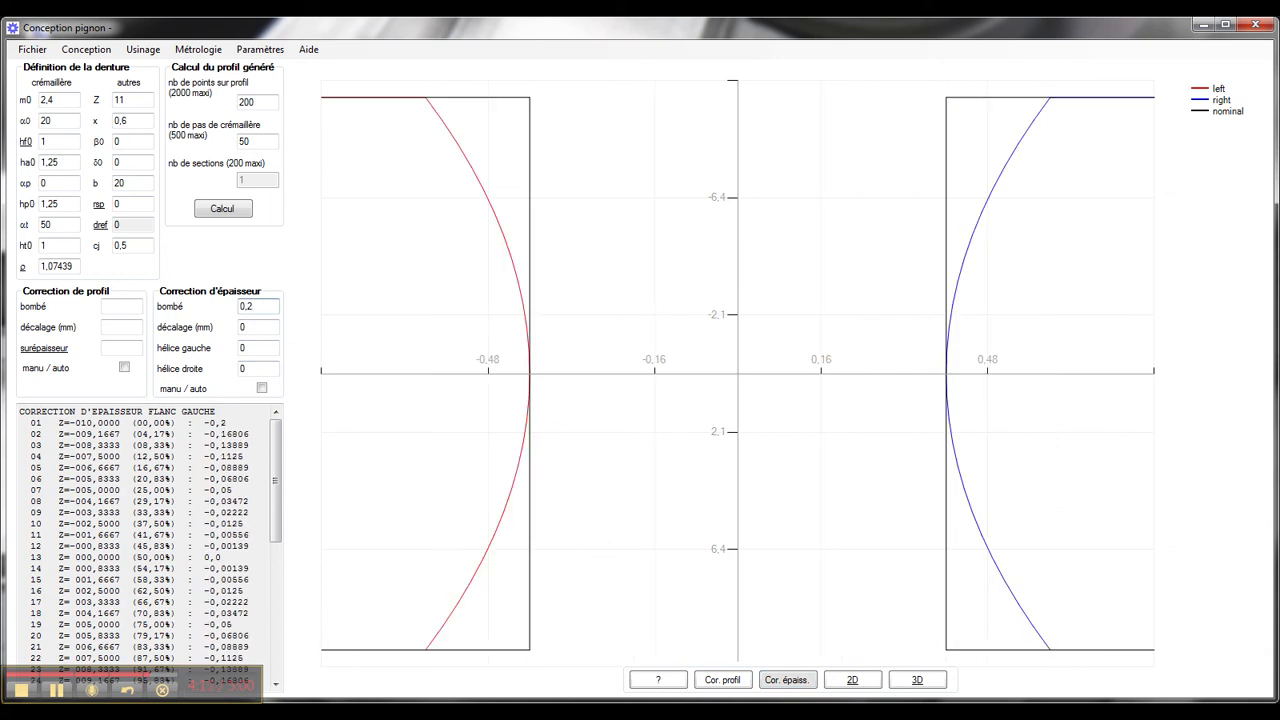
{"action": "left_click", "coordinate": [249, 329]}
{"action": "double_click", "coordinate": [249, 329]}
{"action": "type", "text": "2"}
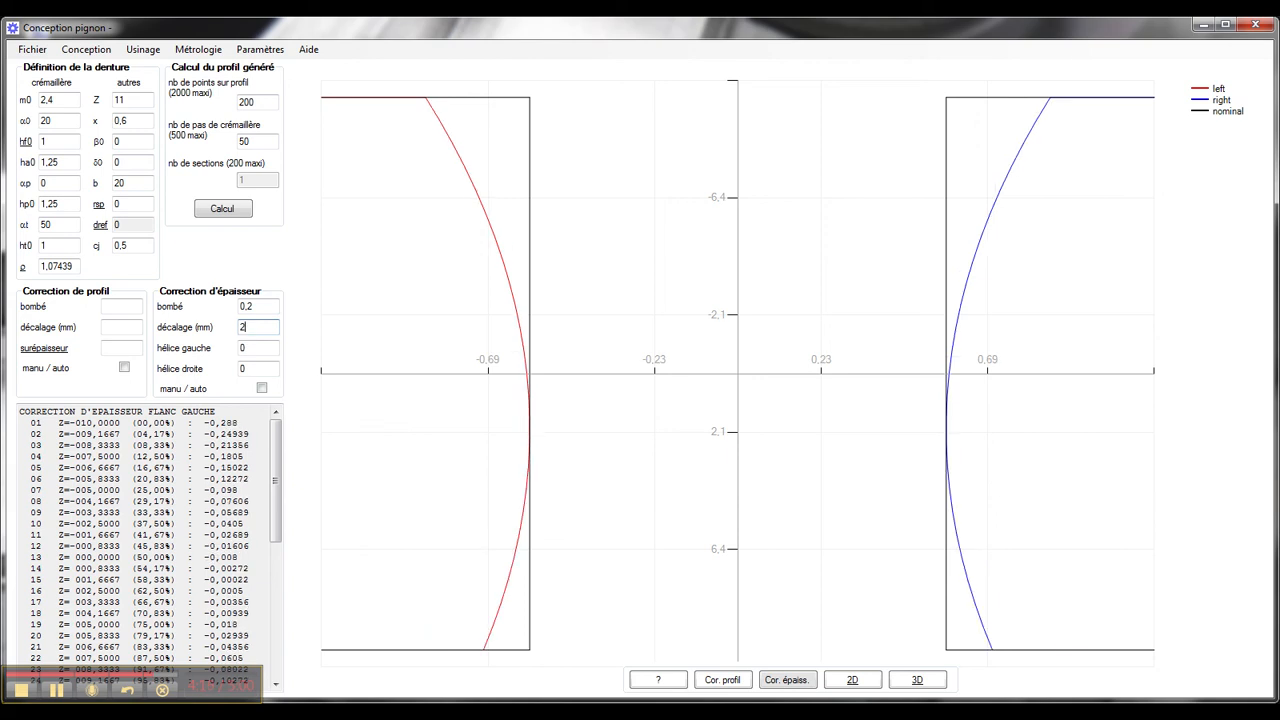
{"action": "double_click", "coordinate": [249, 352]}
{"action": "type", "text": "1"}
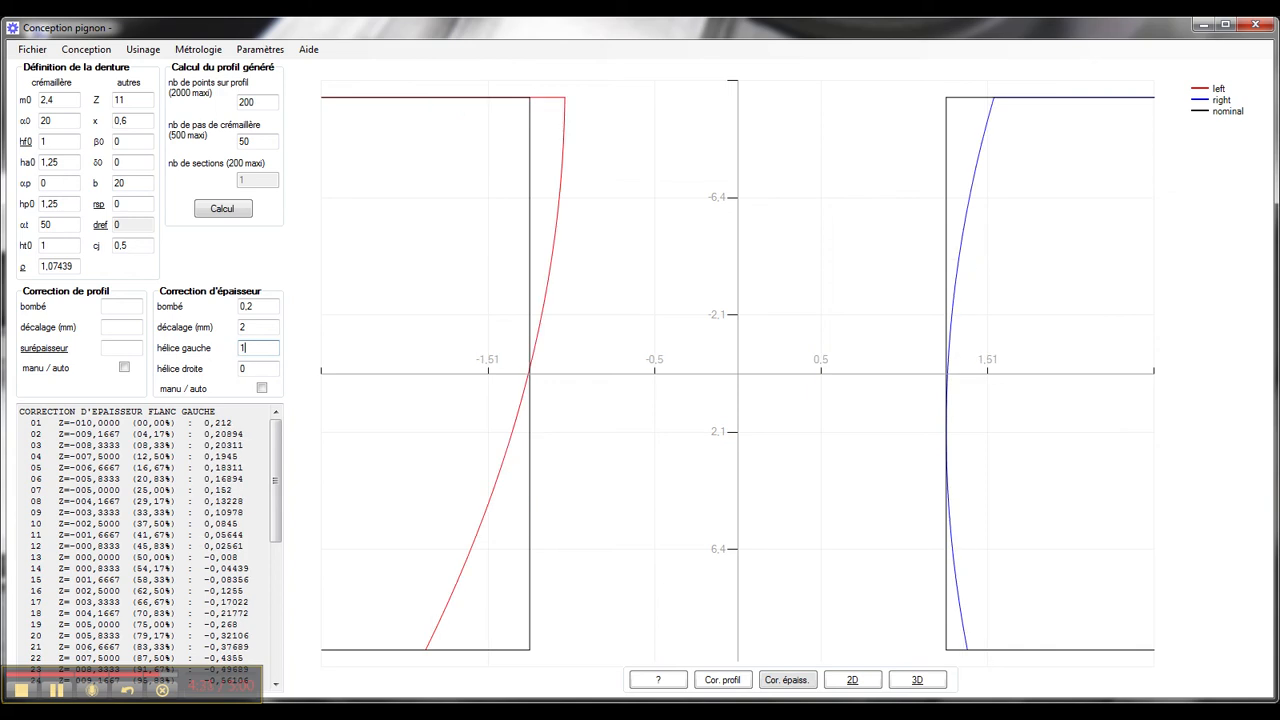
Enable manual thickness correction, then cut the left flank's point 07 value to 0 and delete the lines for points 08 to 11
{"action": "left_click", "coordinate": [261, 390]}
{"action": "scroll", "coordinate": [259, 461], "scroll_direction": "down", "scroll_amount": 2}
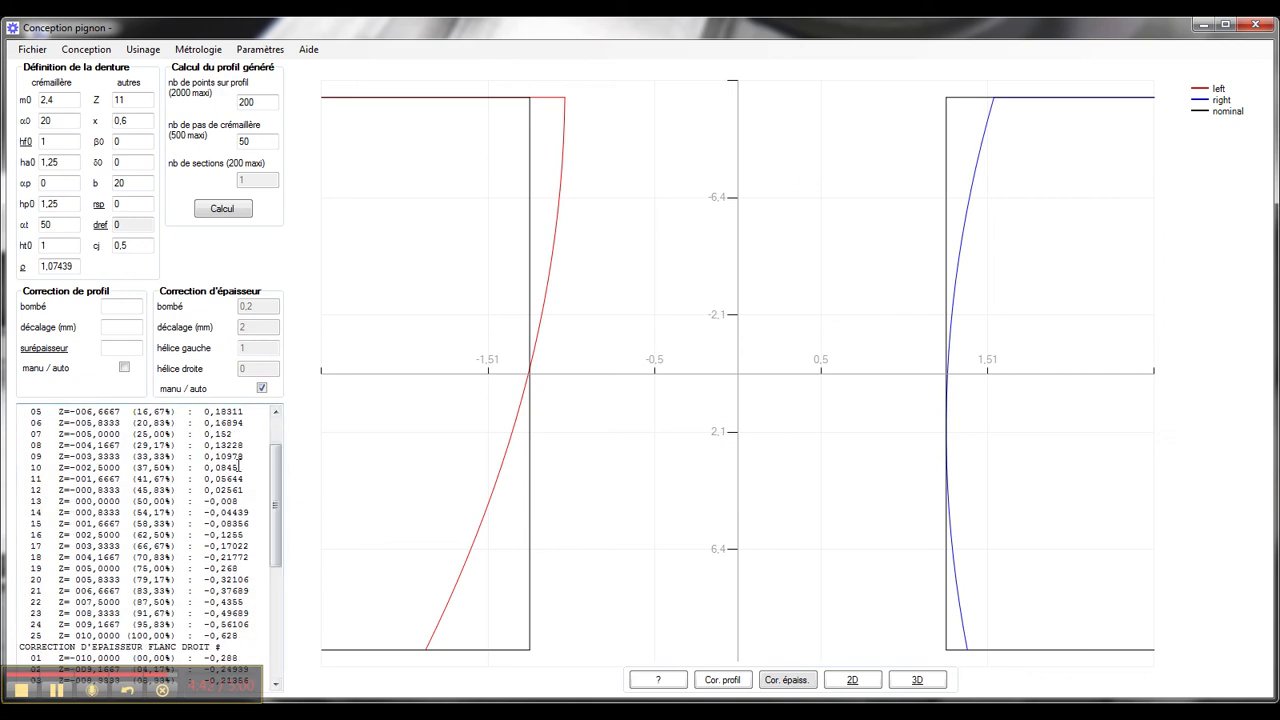
{"action": "left_click_drag", "start_coordinate": [248, 480], "coordinate": [208, 434]}
{"action": "key", "text": "Delete"}
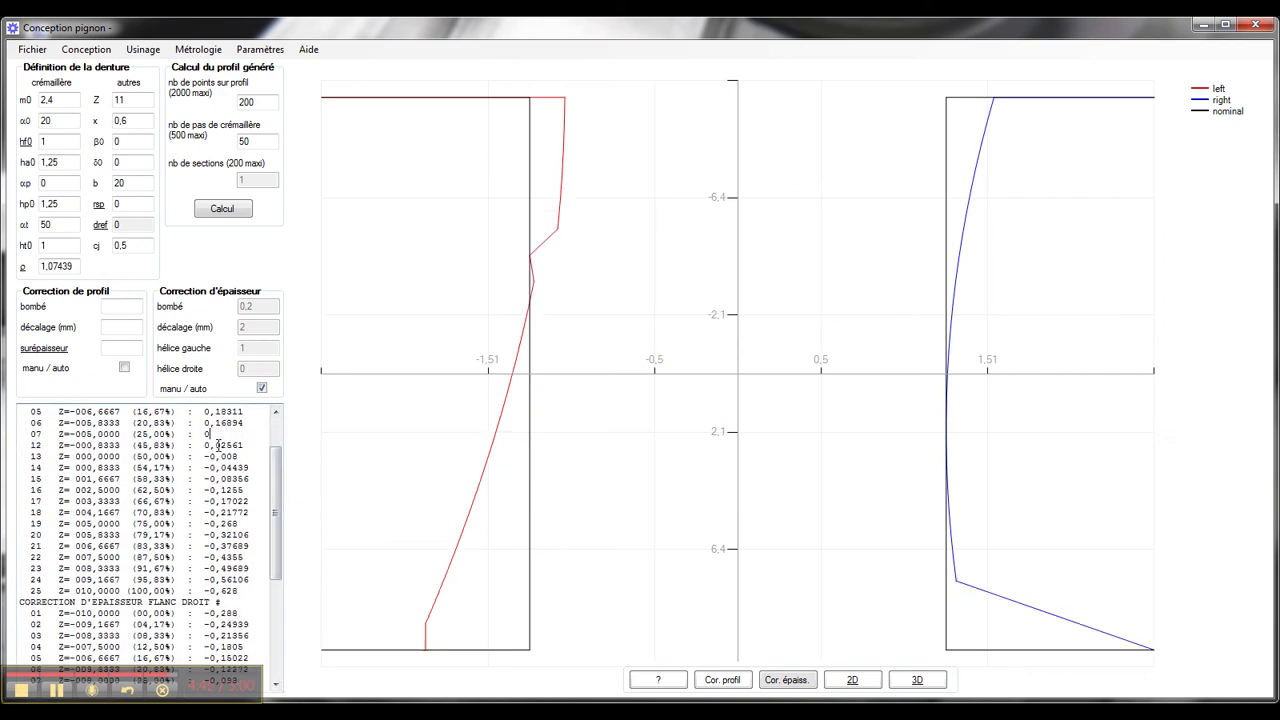